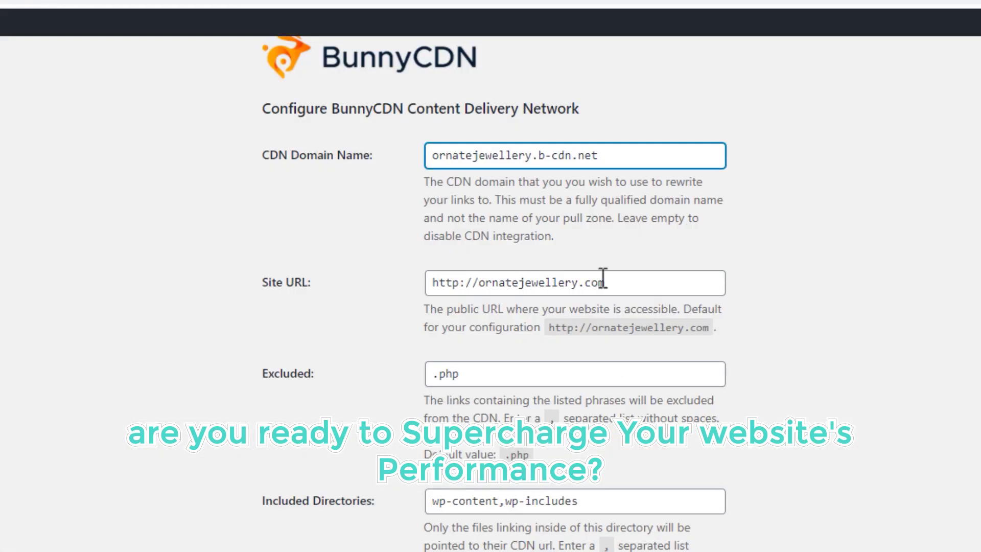
Scroll through the BunnyCDN plugin and W3 Total Cache settings pages
{"action": "scroll", "coordinate": [148, 431], "scroll_direction": "up", "scroll_amount": 3}
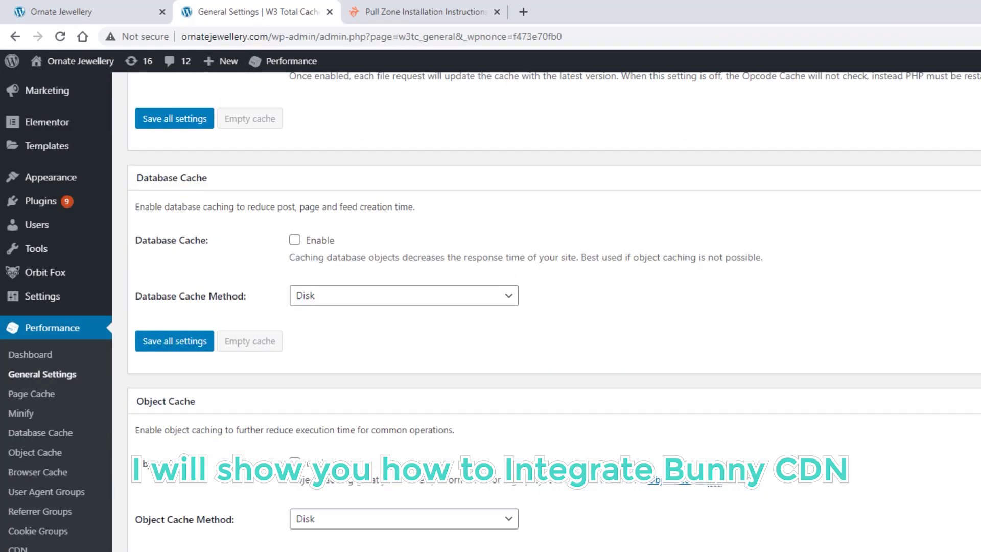
{"action": "scroll", "coordinate": [386, 449], "scroll_direction": "down", "scroll_amount": 8}
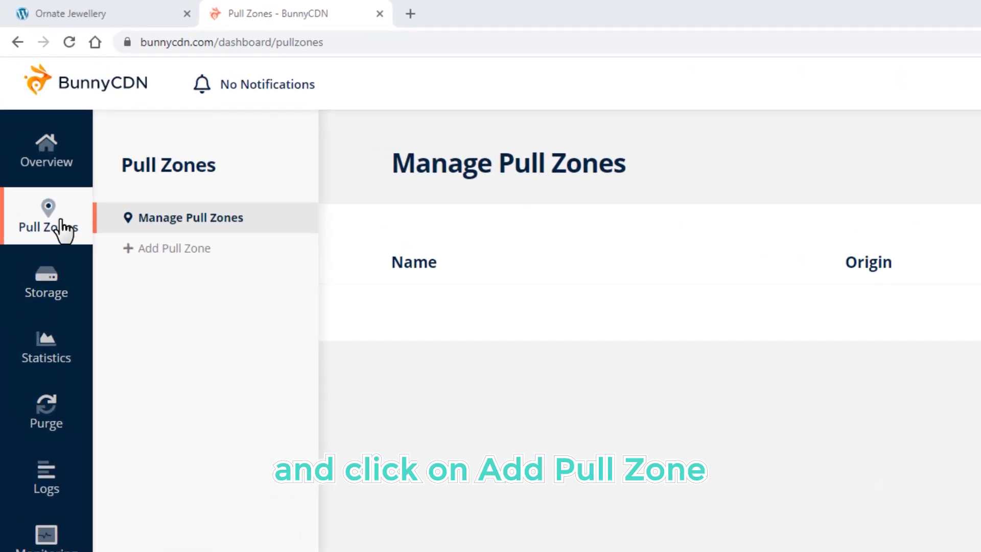
{"action": "left_click", "coordinate": [230, 257]}
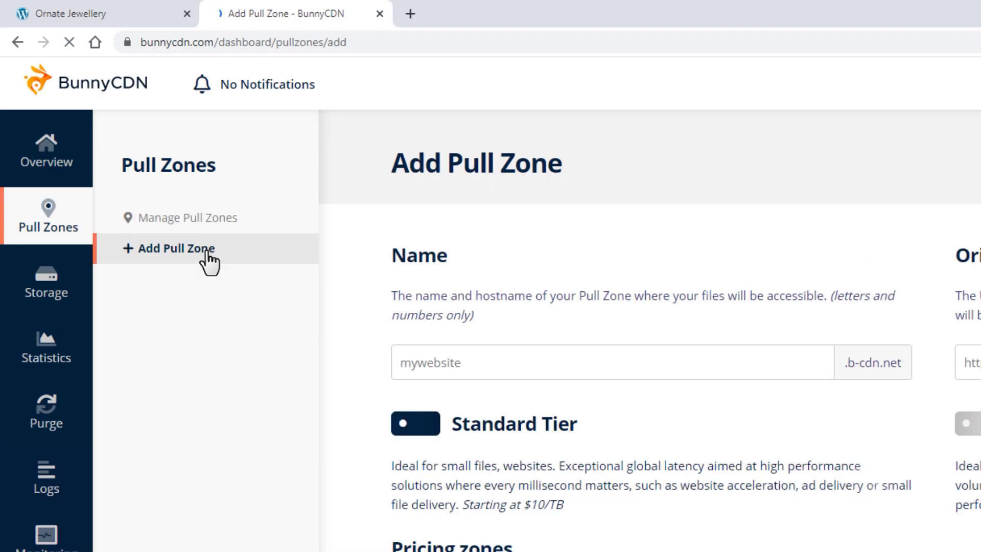
{"action": "left_click", "coordinate": [531, 354]}
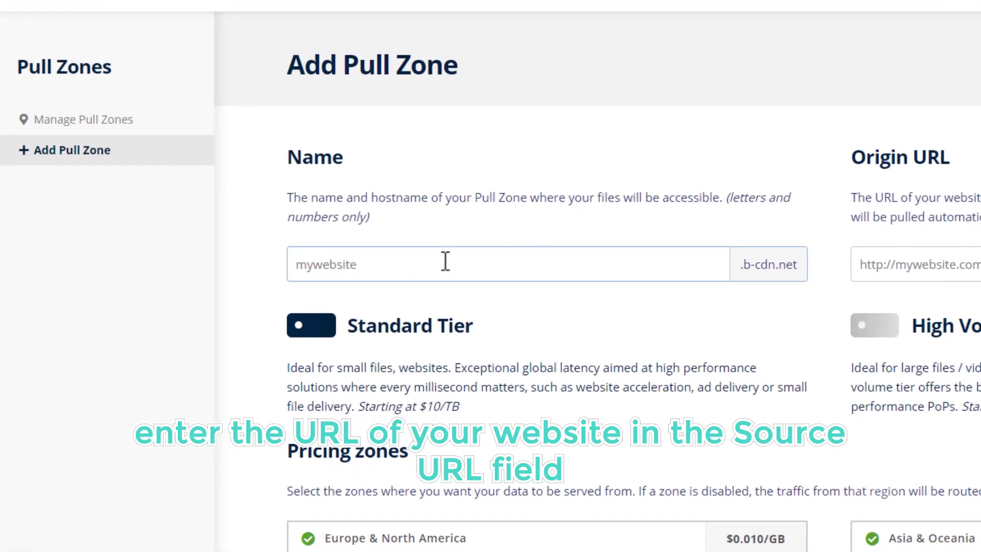
{"action": "left_click", "coordinate": [129, 10]}
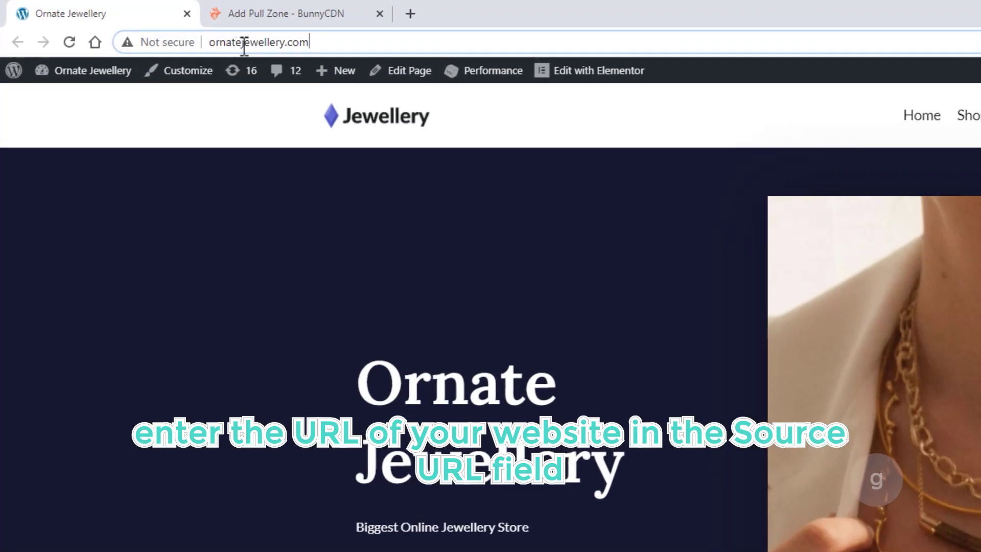
{"action": "left_click_drag", "start_coordinate": [244, 46], "coordinate": [224, 38]}
{"action": "right_click", "coordinate": [263, 44]}
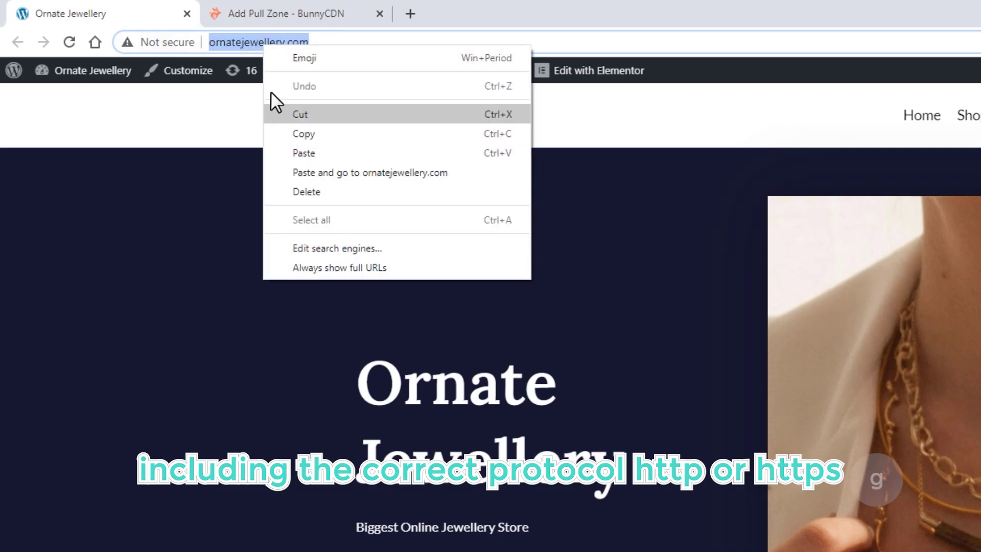
{"action": "left_click", "coordinate": [279, 133]}
{"action": "left_click", "coordinate": [256, 13]}
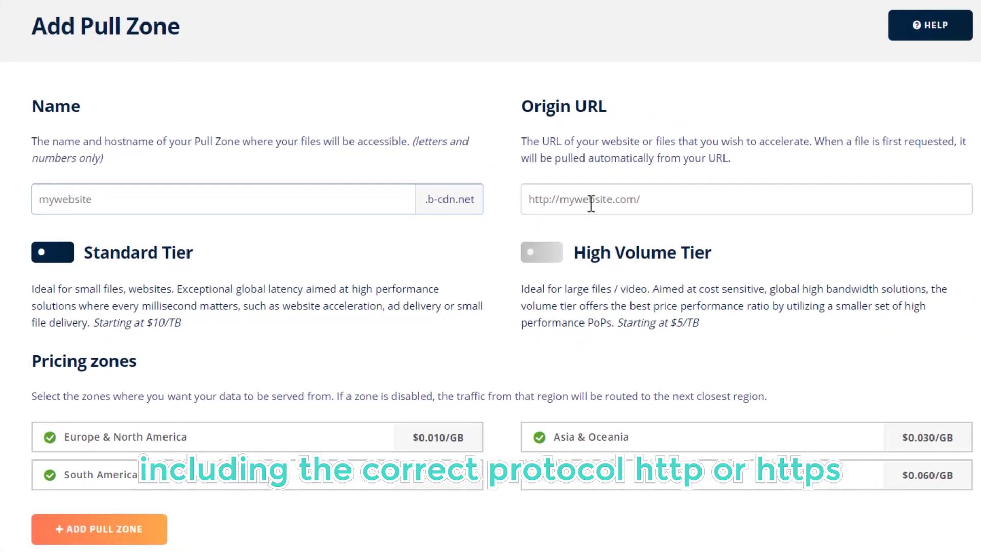
{"action": "right_click", "coordinate": [589, 202]}
{"action": "left_click", "coordinate": [641, 327]}
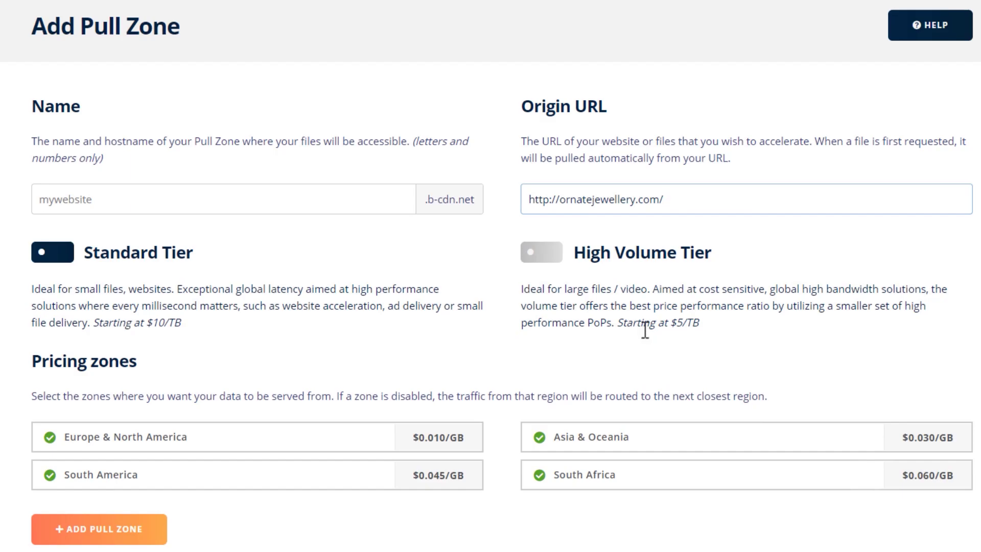
{"action": "left_click", "coordinate": [393, 271]}
Name the pull zone 'ornatejewellery', reusing the word from the origin URL
{"action": "double_click", "coordinate": [578, 203]}
{"action": "right_click", "coordinate": [578, 201]}
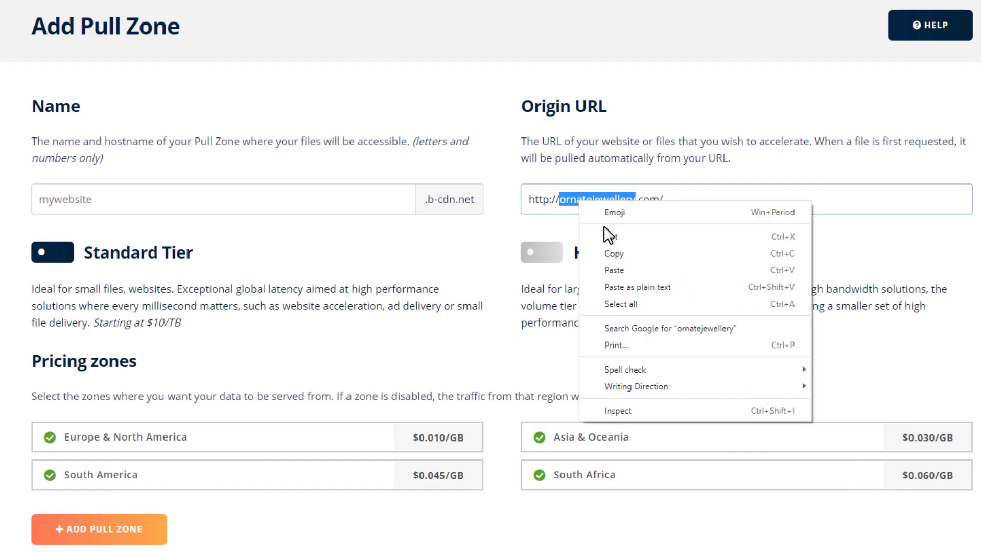
{"action": "left_click", "coordinate": [629, 252]}
{"action": "left_click", "coordinate": [229, 204]}
{"action": "right_click", "coordinate": [228, 205]}
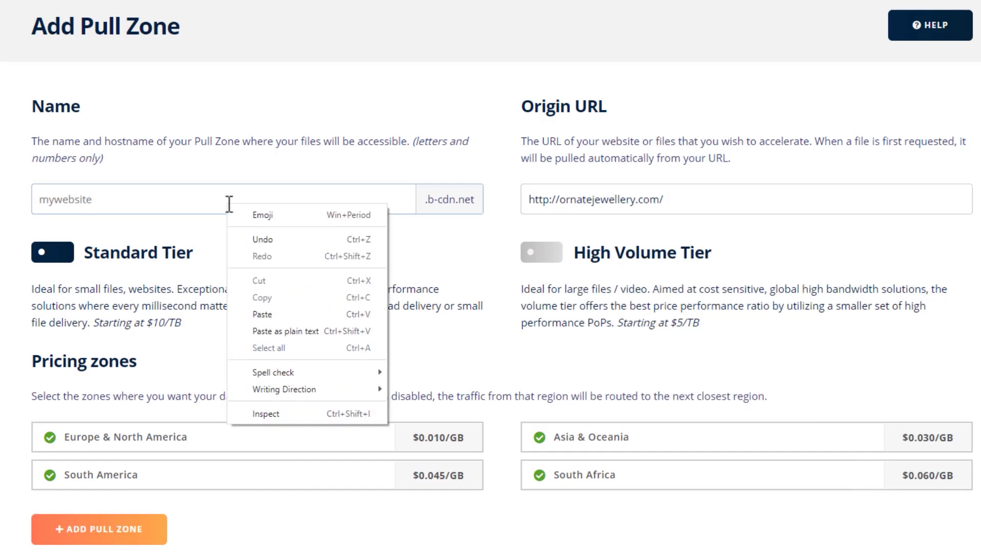
{"action": "left_click", "coordinate": [260, 314]}
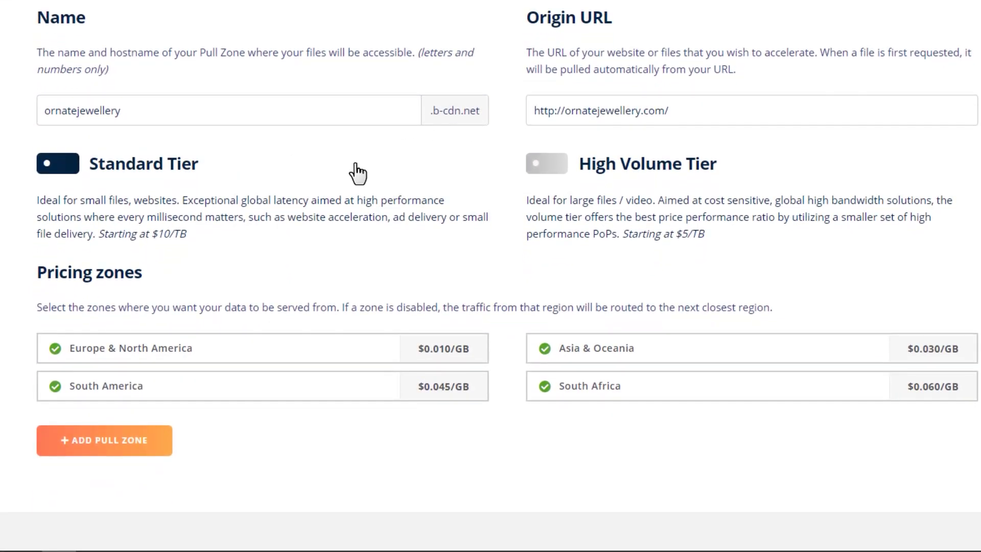
Add the ornatejewellery pull zone and choose WordPress under Select Your Platform
{"action": "left_click", "coordinate": [116, 441]}
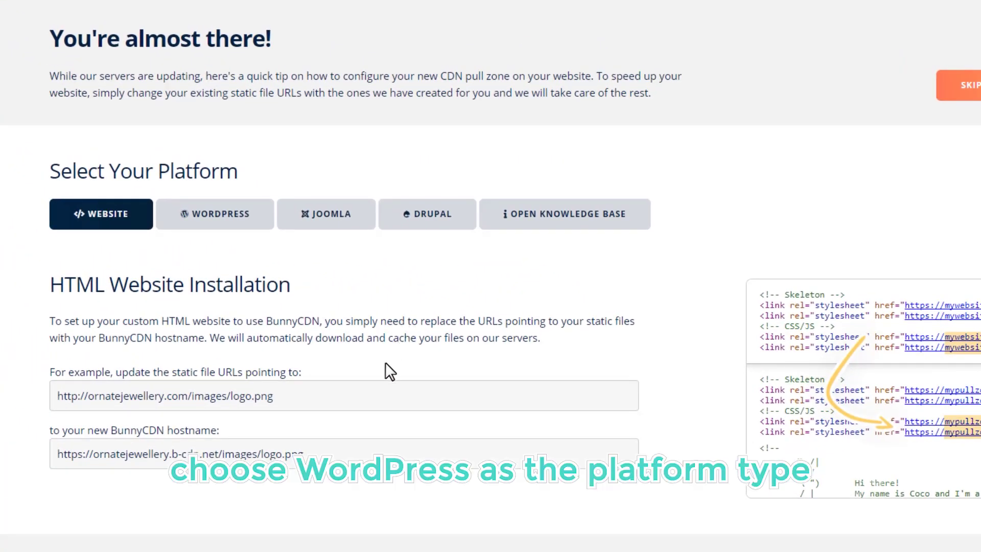
{"action": "left_click", "coordinate": [225, 230]}
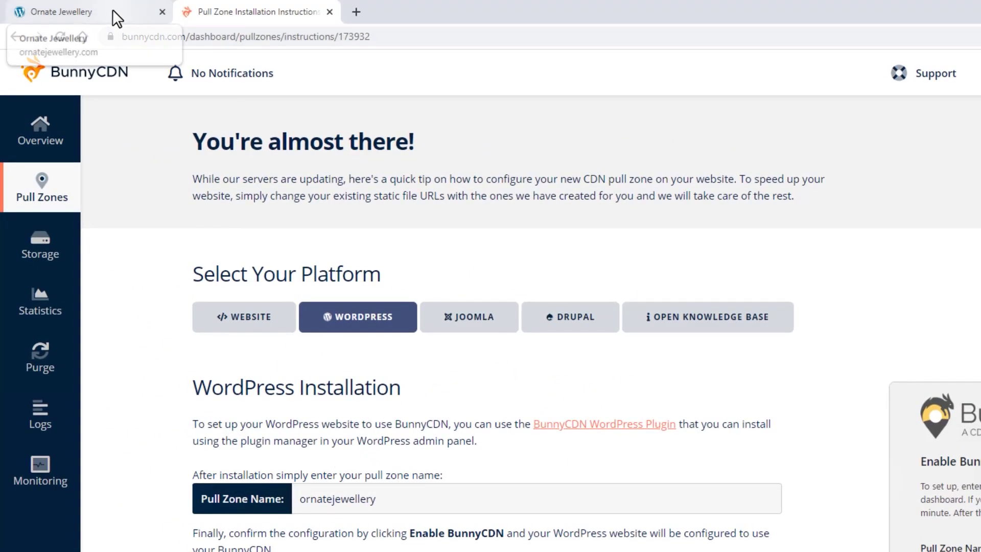
Open the WordPress admin Dashboard from the live site's admin bar in a new tab
{"action": "left_click", "coordinate": [114, 13]}
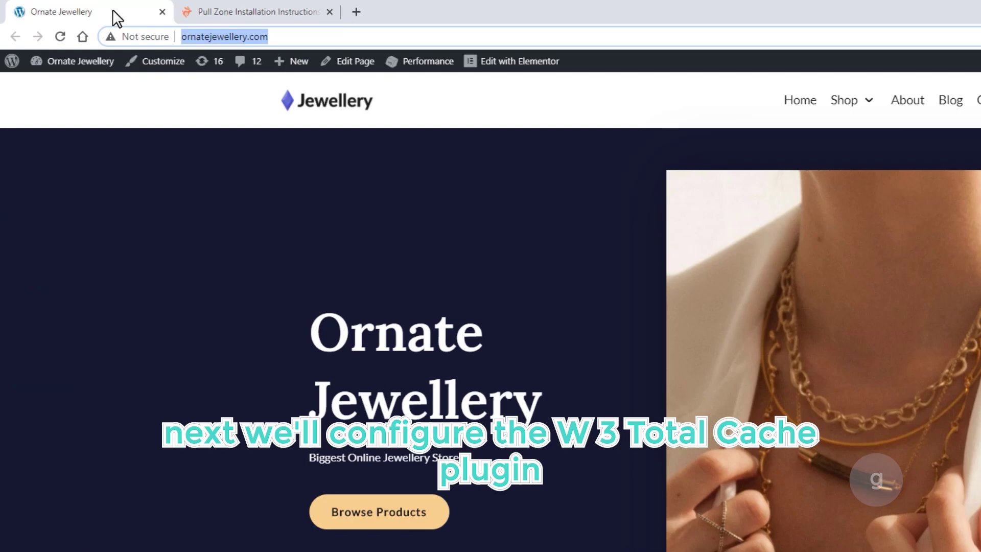
{"action": "right_click", "coordinate": [69, 88]}
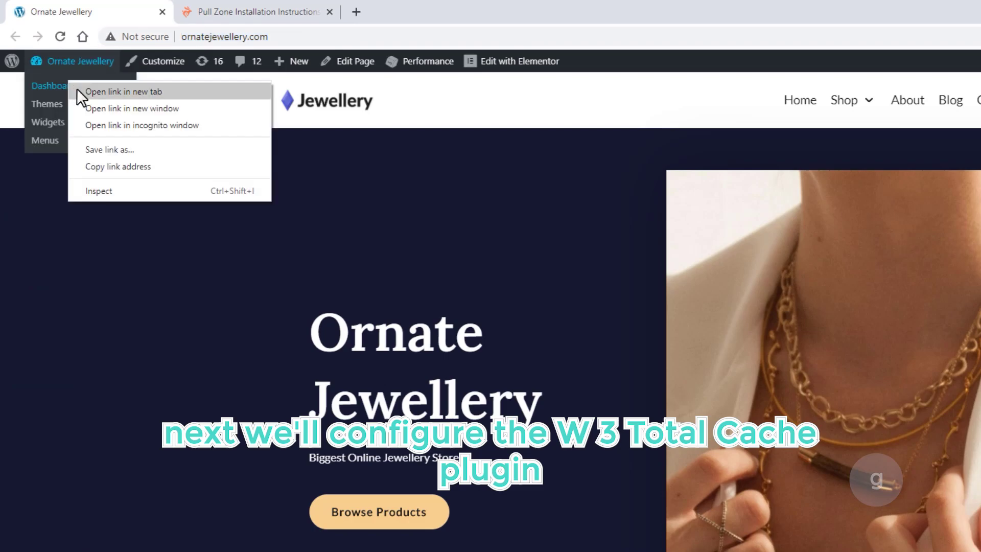
{"action": "left_click", "coordinate": [84, 92]}
{"action": "left_click", "coordinate": [248, 14]}
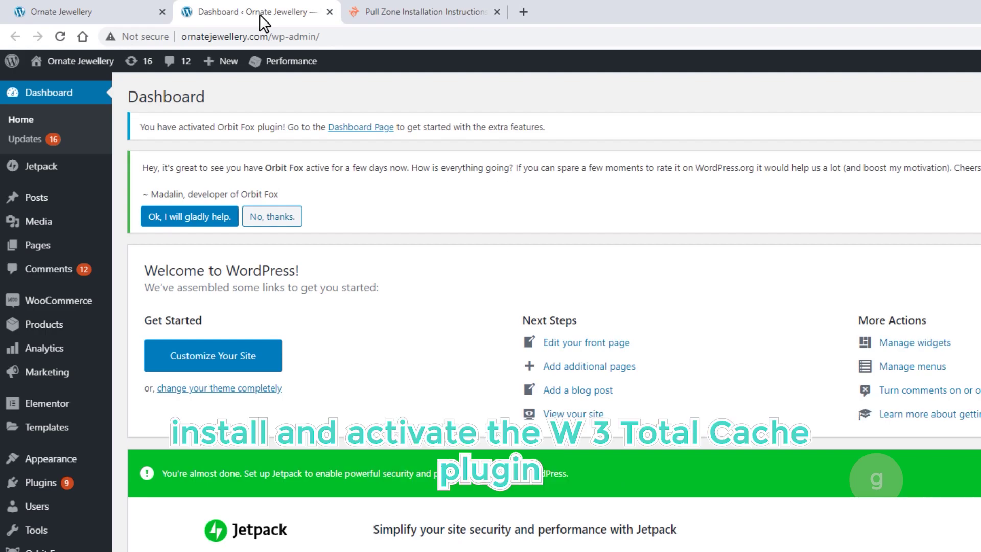
In W3 Total Cache General Settings, enable CDN as Generic Mirror, then save and purge caches
{"action": "mouse_move", "coordinate": [309, 66]}
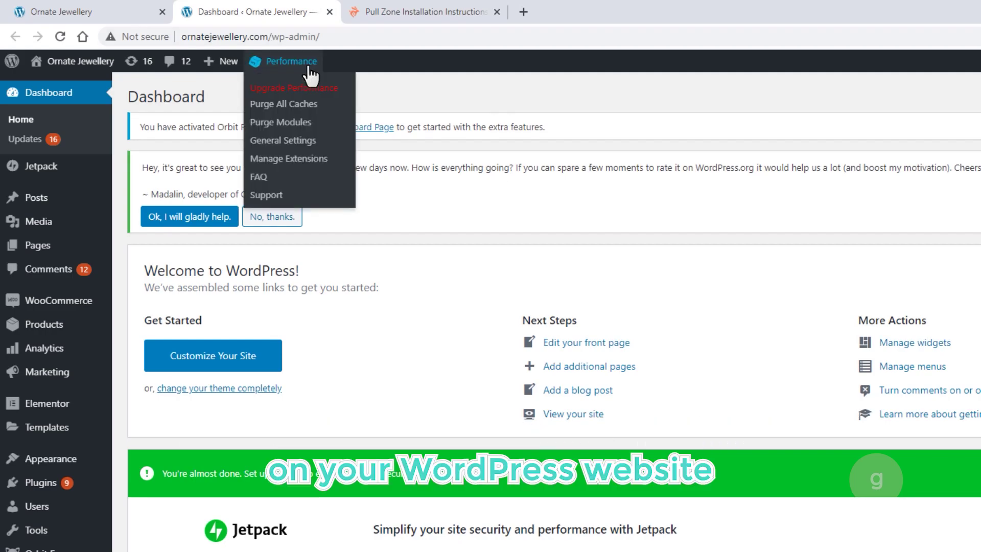
{"action": "left_click", "coordinate": [287, 141]}
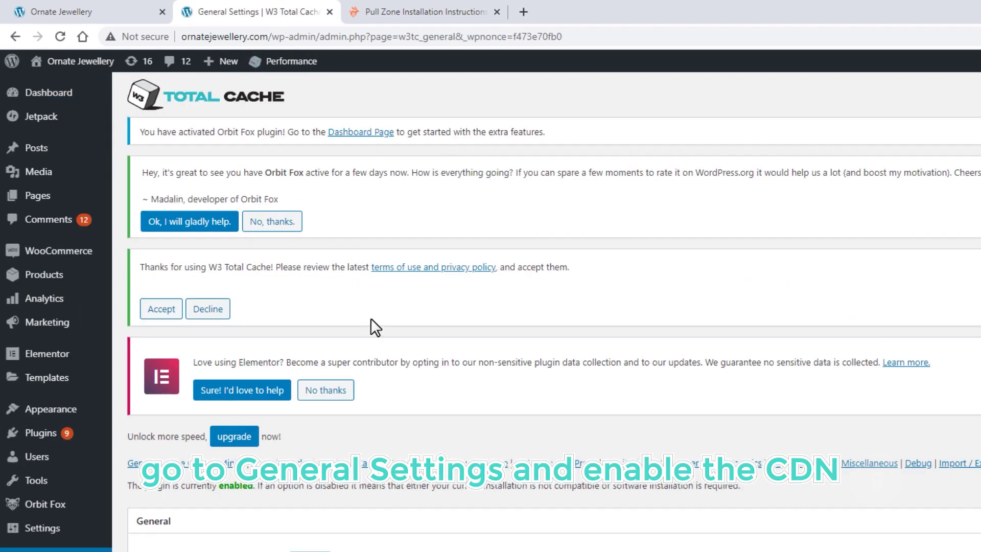
{"action": "scroll", "coordinate": [375, 327], "scroll_direction": "down", "scroll_amount": 3}
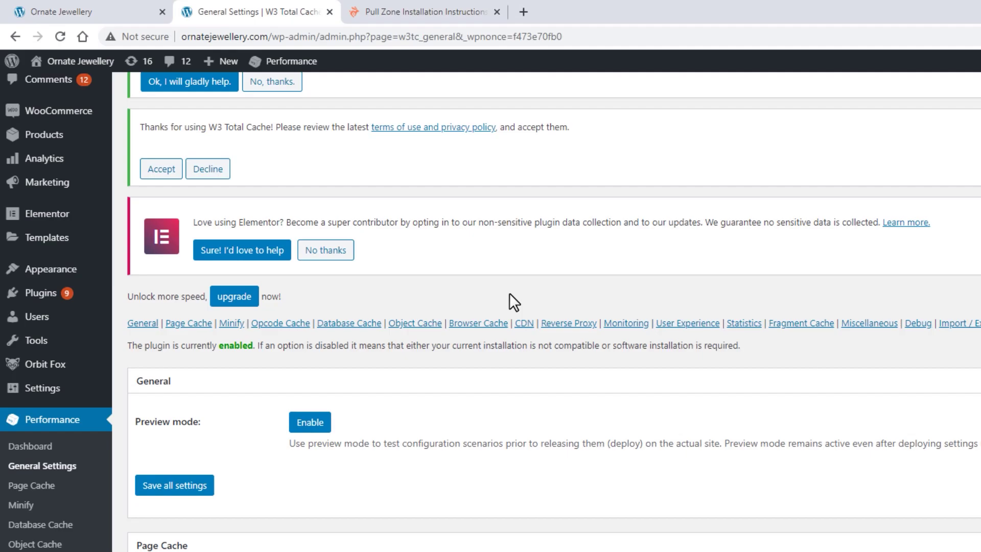
{"action": "scroll", "coordinate": [554, 308], "scroll_direction": "down", "scroll_amount": 20}
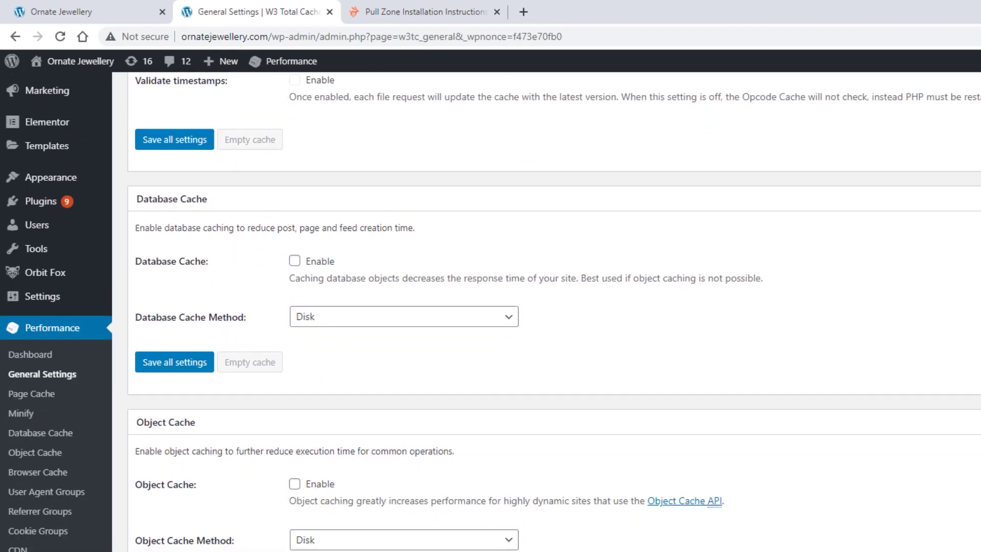
{"action": "scroll", "coordinate": [554, 308], "scroll_direction": "down", "scroll_amount": 15}
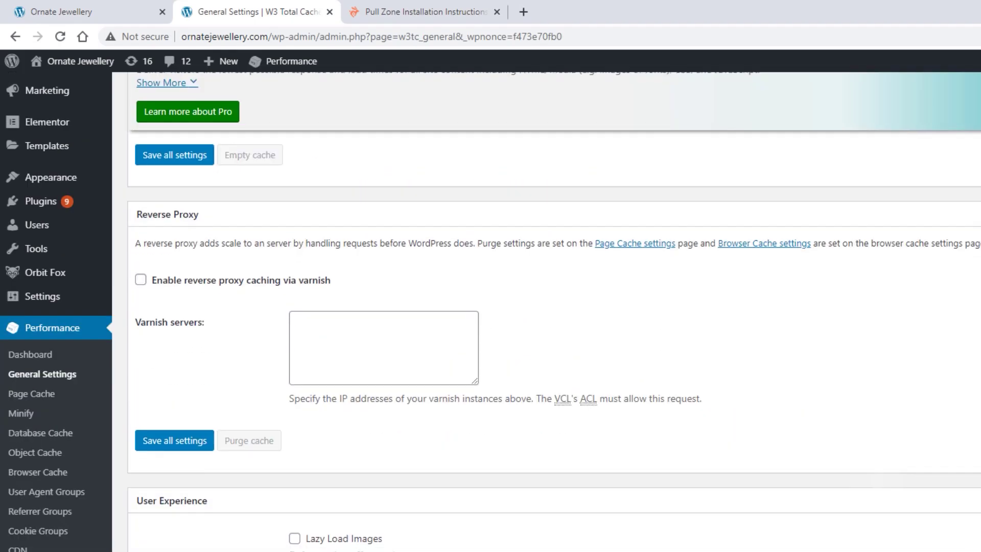
{"action": "scroll", "coordinate": [554, 308], "scroll_direction": "up", "scroll_amount": 8}
{"action": "scroll", "coordinate": [554, 311], "scroll_direction": "up", "scroll_amount": 3}
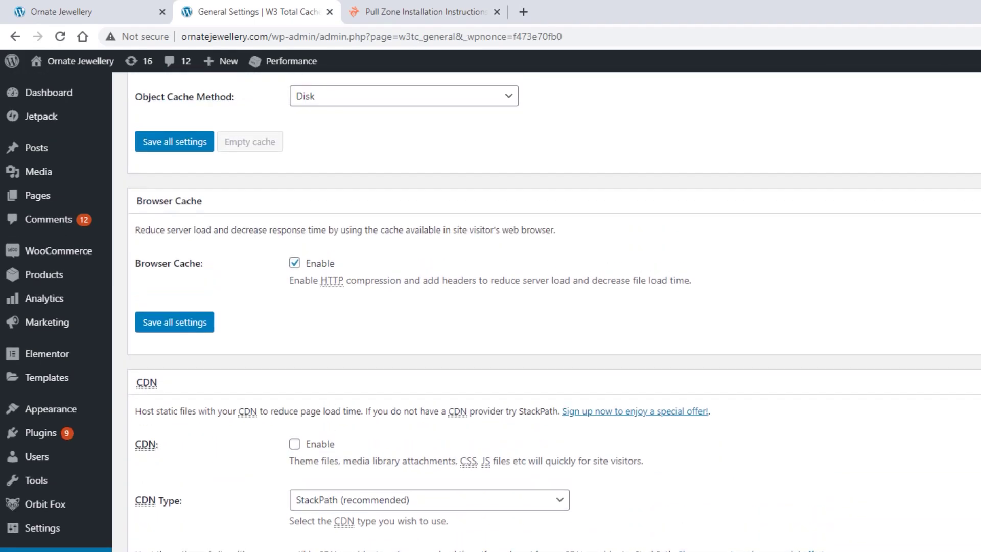
{"action": "left_click", "coordinate": [315, 446]}
{"action": "scroll", "coordinate": [498, 421], "scroll_direction": "down", "scroll_amount": 4}
{"action": "left_click", "coordinate": [525, 294]}
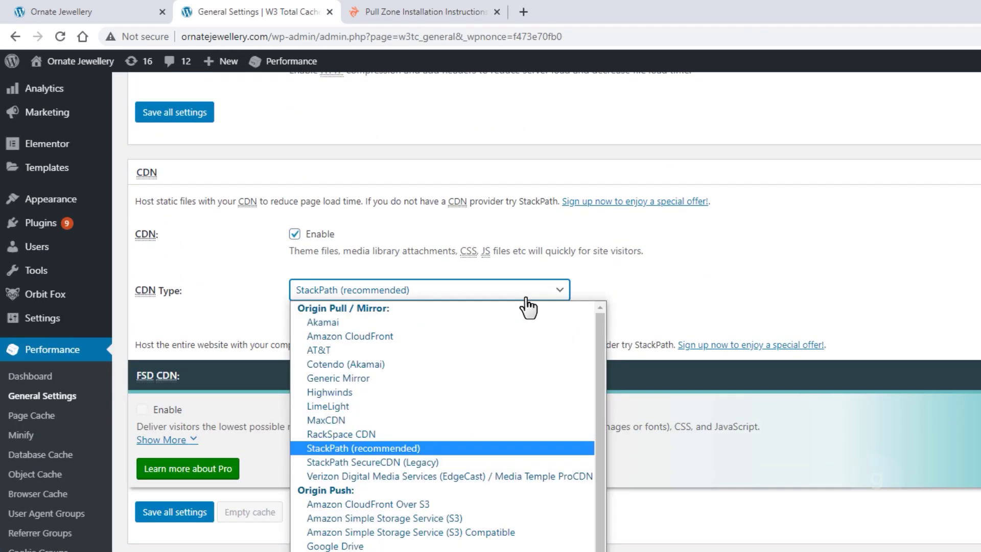
{"action": "left_click", "coordinate": [433, 371]}
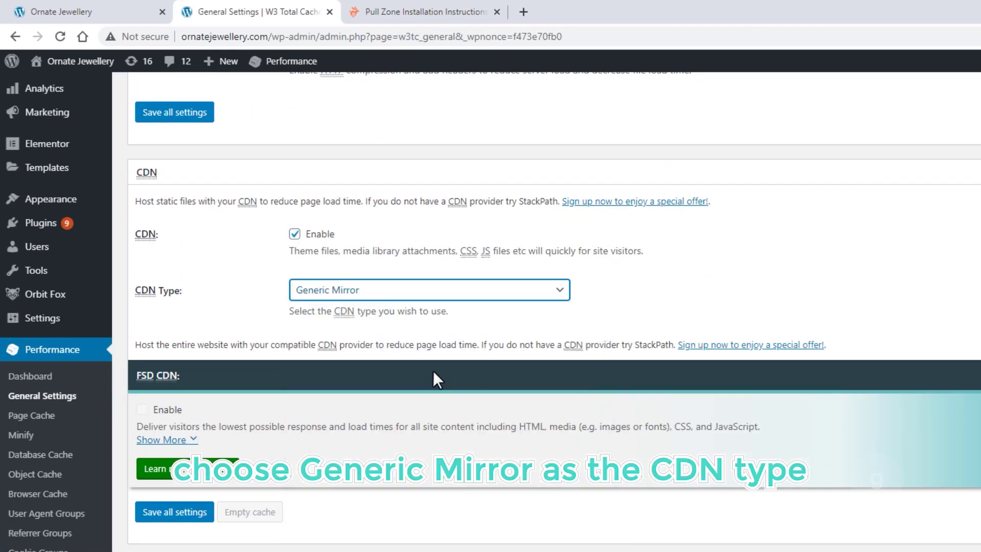
{"action": "left_click", "coordinate": [627, 308]}
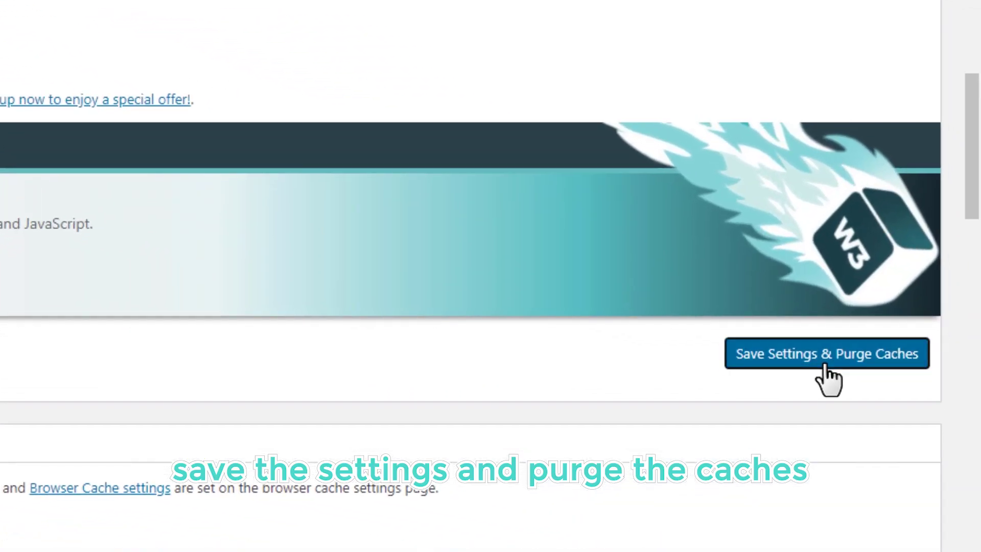
{"action": "left_click", "coordinate": [980, 516]}
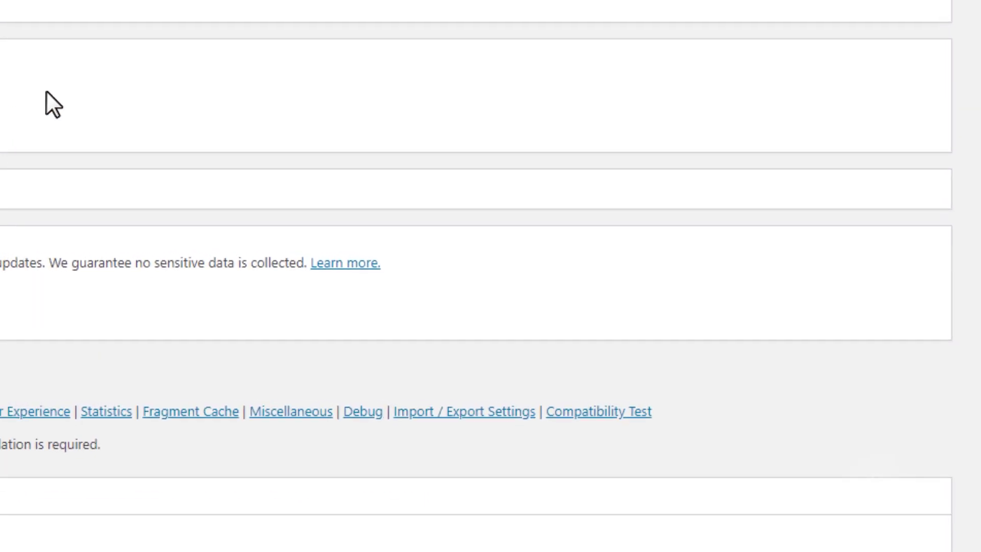
Go to the CDN settings page and find the 'Replace site's hostname with' field
{"action": "scroll", "coordinate": [544, 294], "scroll_direction": "down", "scroll_amount": 3}
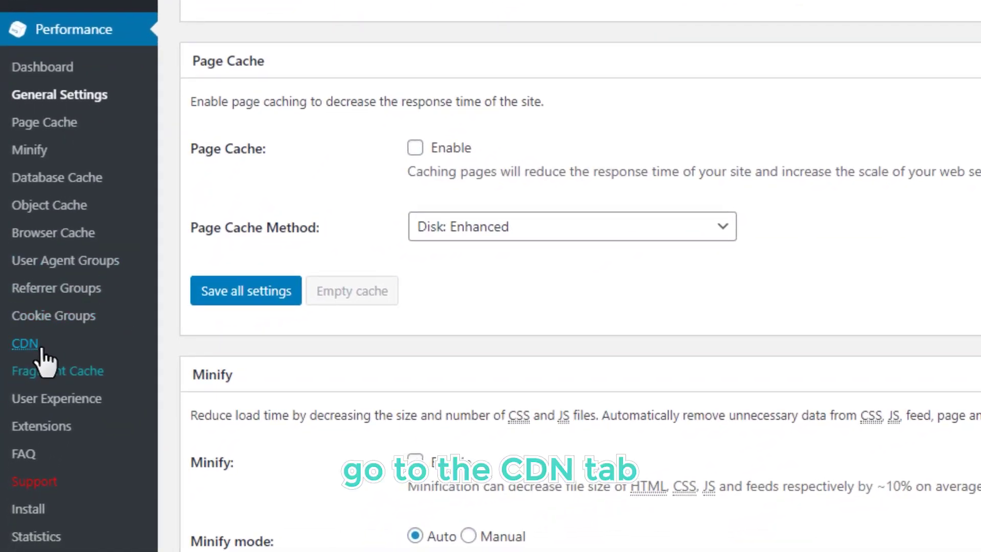
{"action": "left_click", "coordinate": [41, 349]}
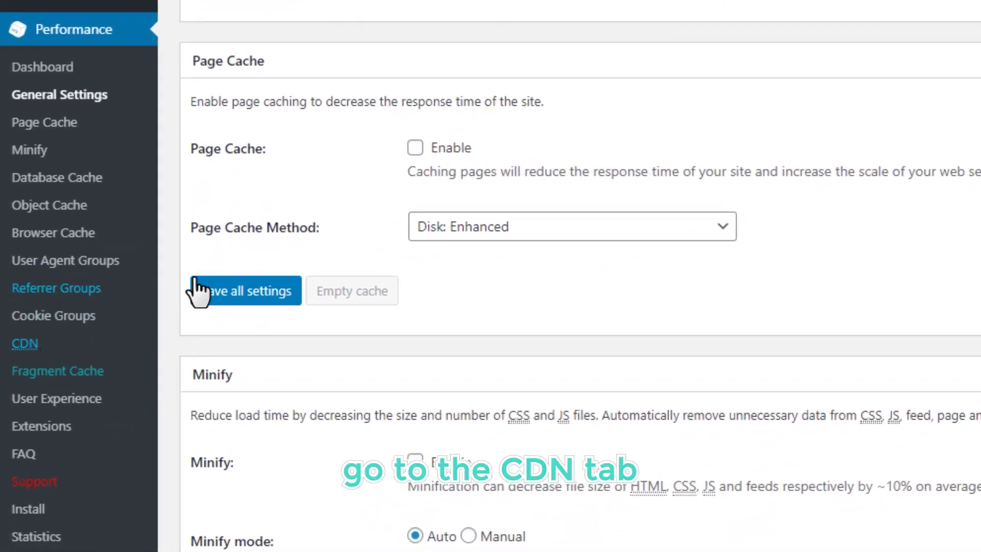
{"action": "scroll", "coordinate": [196, 287], "scroll_direction": "down", "scroll_amount": 4}
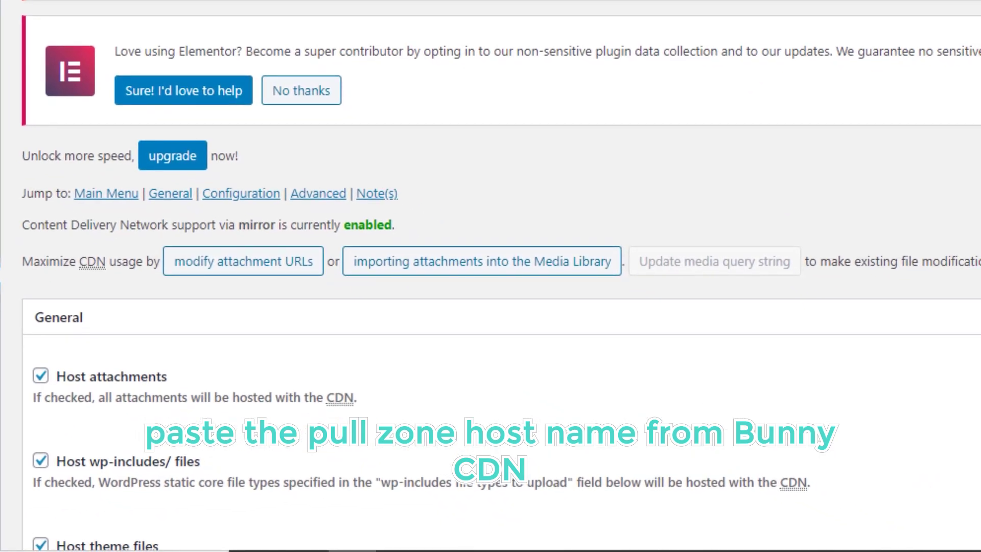
{"action": "scroll", "coordinate": [331, 37], "scroll_direction": "down", "scroll_amount": 20}
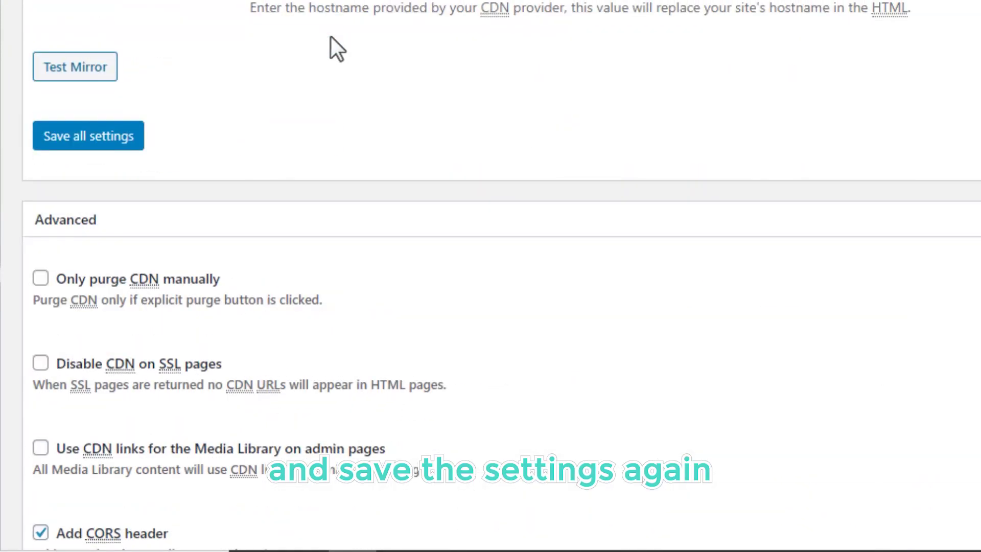
{"action": "scroll", "coordinate": [336, 35], "scroll_direction": "up", "scroll_amount": 3}
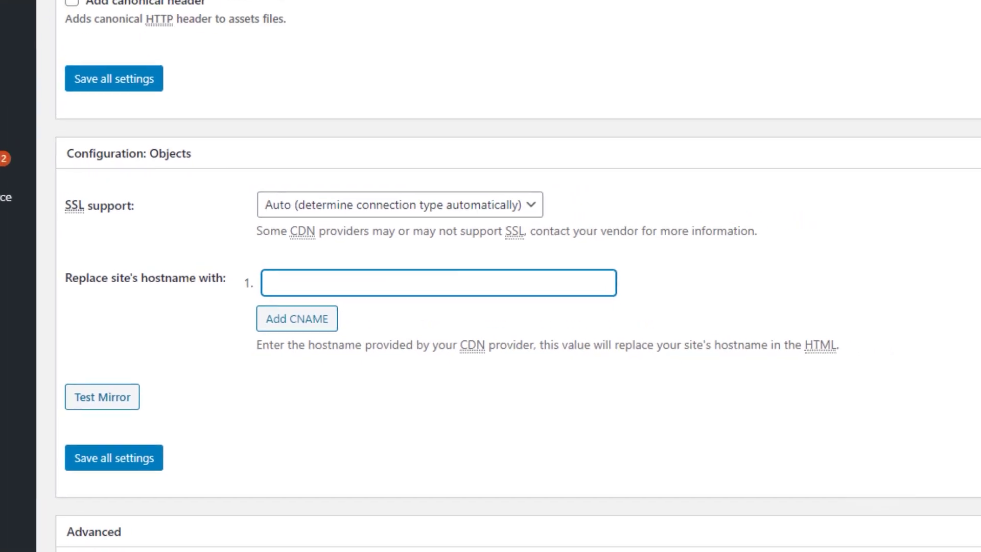
Copy the hostname ornatejewellery.b-cdn.net from the ornatejewellery pull zone's General page
{"action": "left_click", "coordinate": [413, 7]}
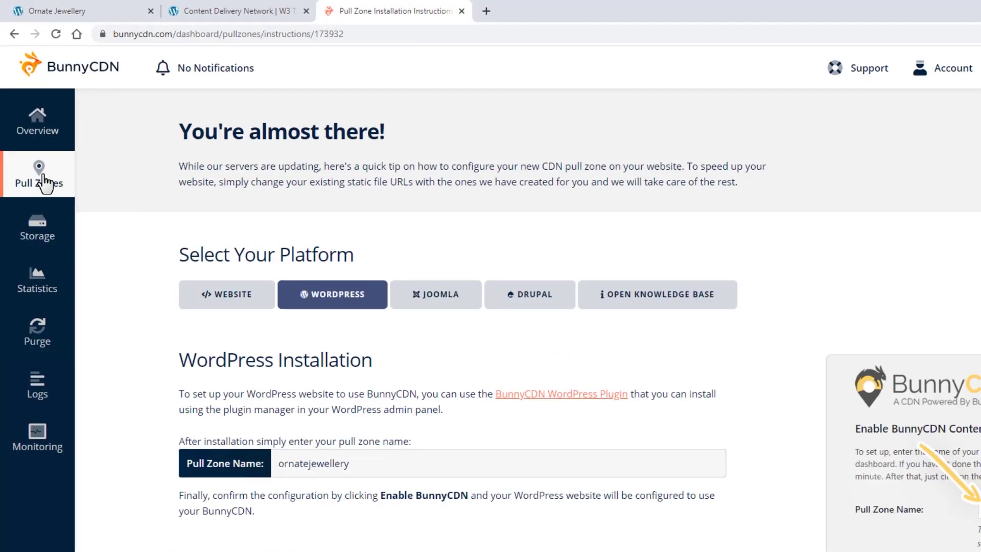
{"action": "left_click", "coordinate": [45, 182]}
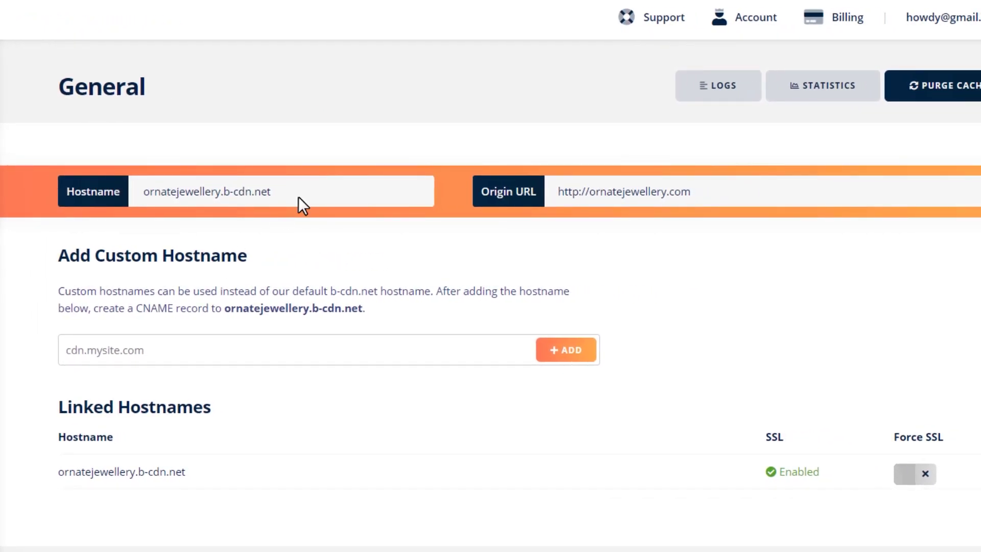
{"action": "triple_click", "coordinate": [140, 467]}
{"action": "right_click", "coordinate": [162, 369]}
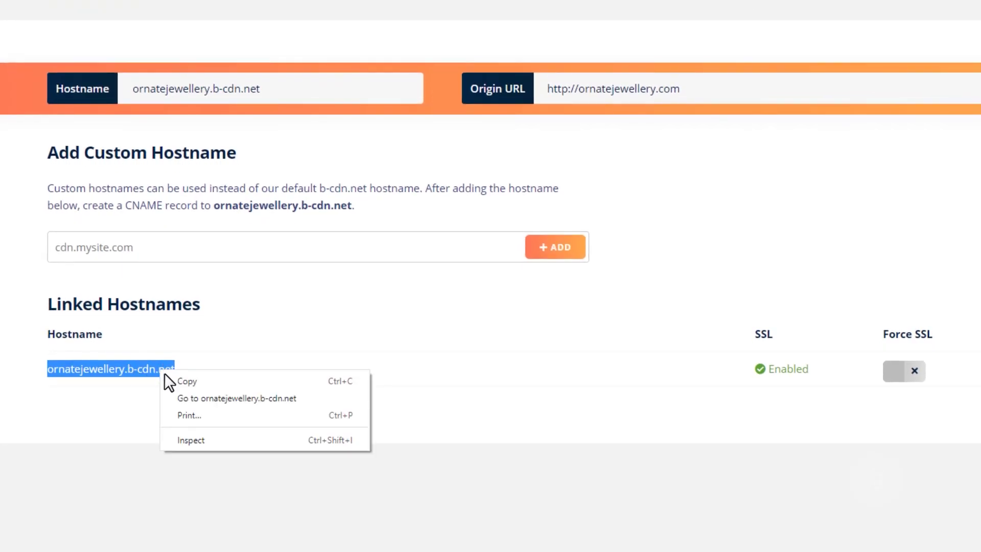
{"action": "left_click", "coordinate": [170, 378]}
{"action": "left_click", "coordinate": [244, 332]}
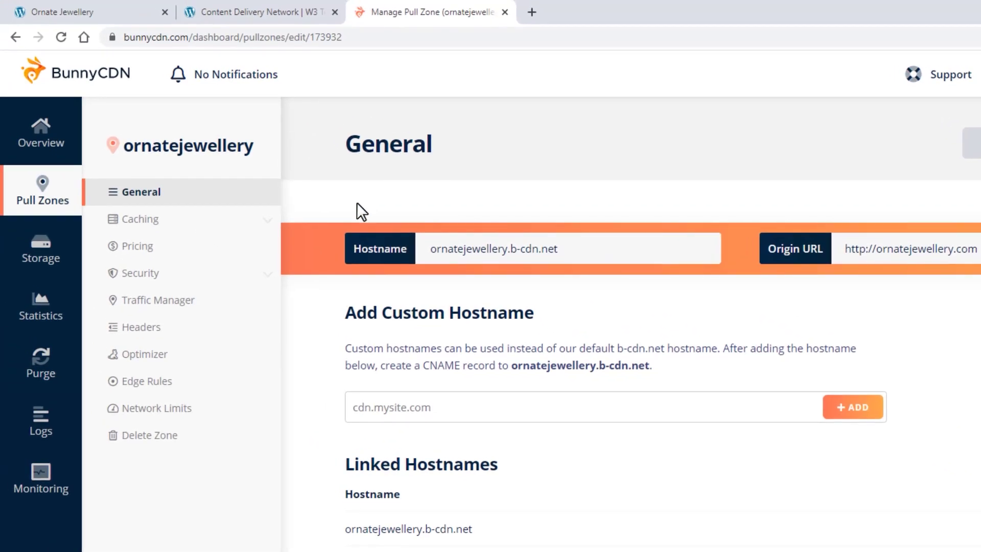
Paste ornatejewellery.b-cdn.net as the replacement hostname, trim the stray space, and save with cache purge
{"action": "left_click", "coordinate": [253, 12]}
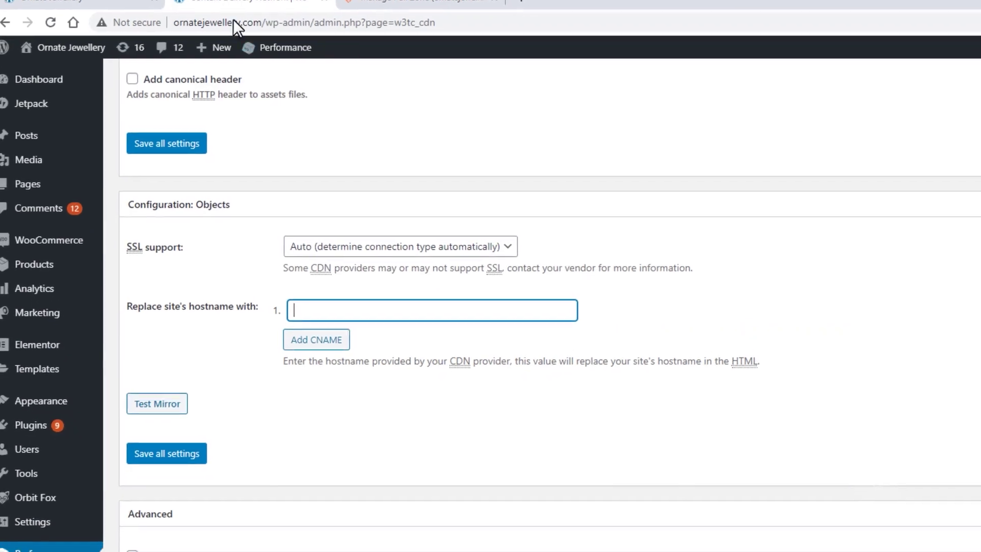
{"action": "right_click", "coordinate": [337, 312]}
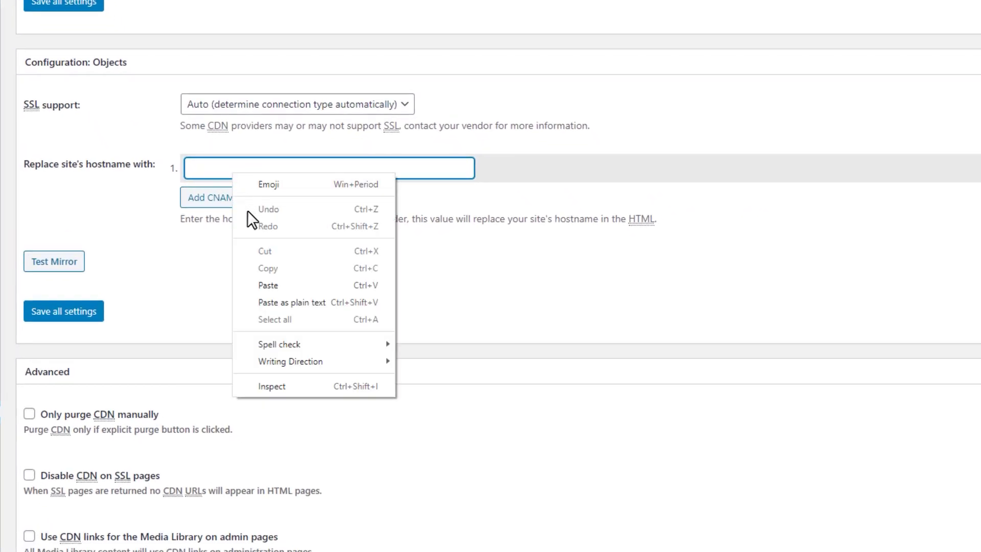
{"action": "left_click", "coordinate": [281, 302]}
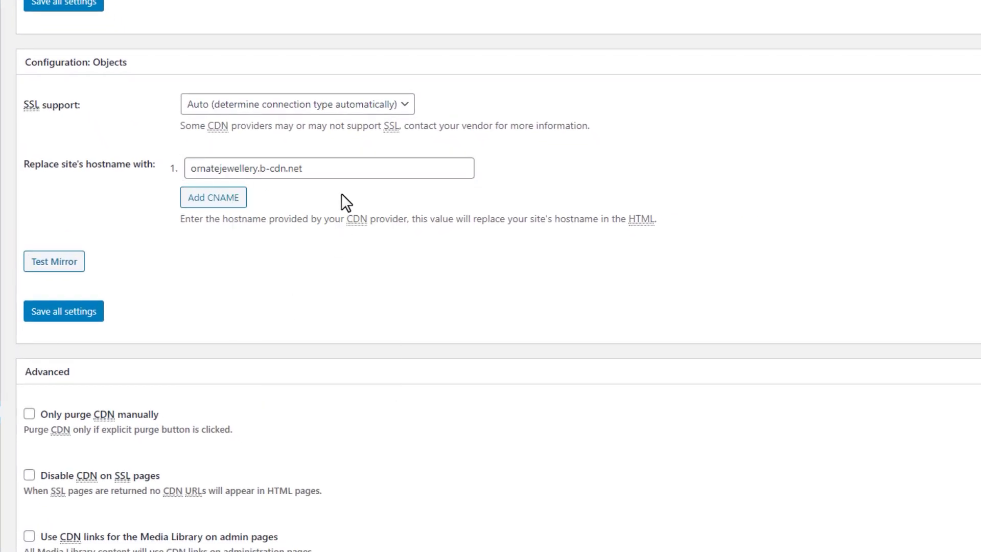
{"action": "key", "text": "BackSpace"}
{"action": "key", "text": "BackSpace"}
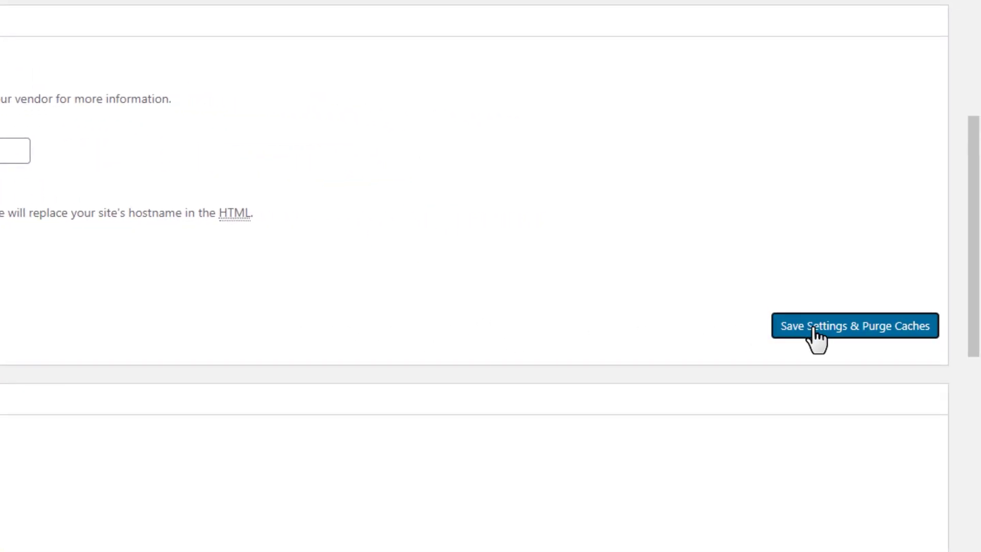
{"action": "left_click", "coordinate": [813, 331]}
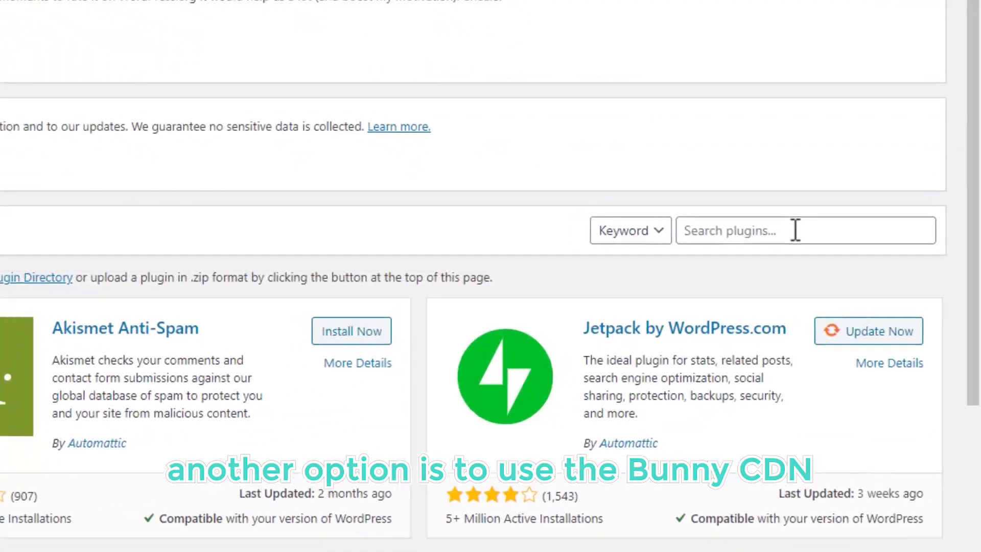
Search Add Plugins for bunnycdn and install the BunnyCDN plugin
{"action": "type", "text": "bunnycdn"}
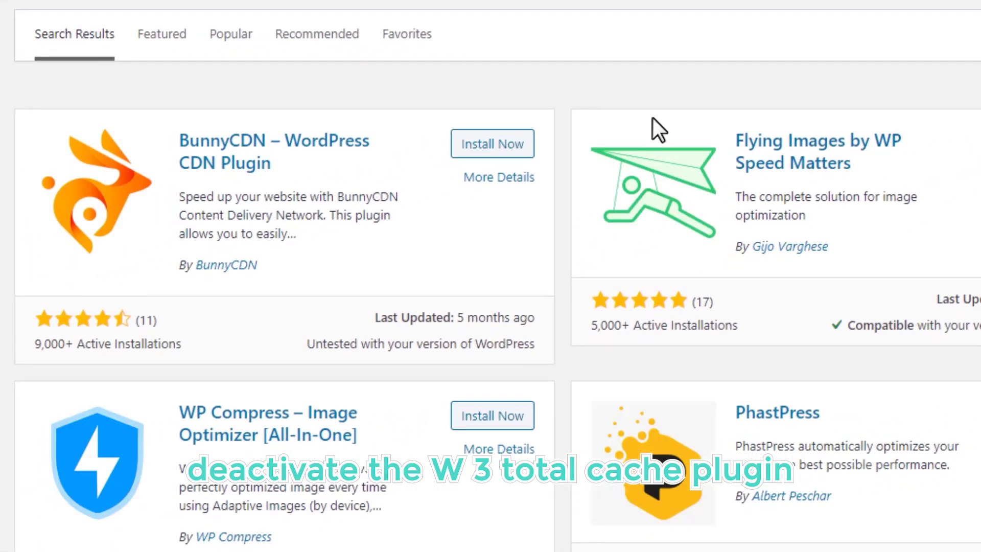
{"action": "left_click", "coordinate": [524, 148]}
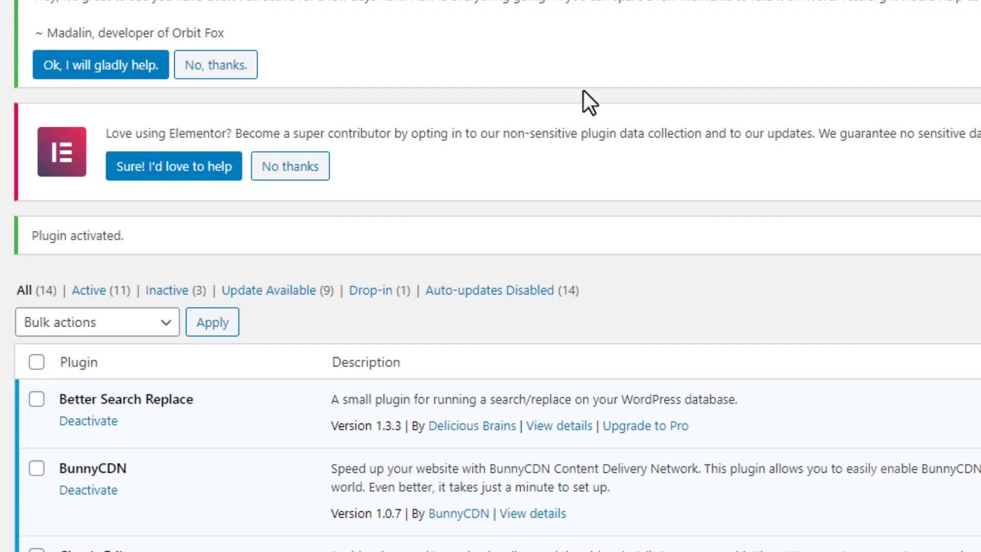
{"action": "scroll", "coordinate": [405, 189], "scroll_direction": "down", "scroll_amount": 5}
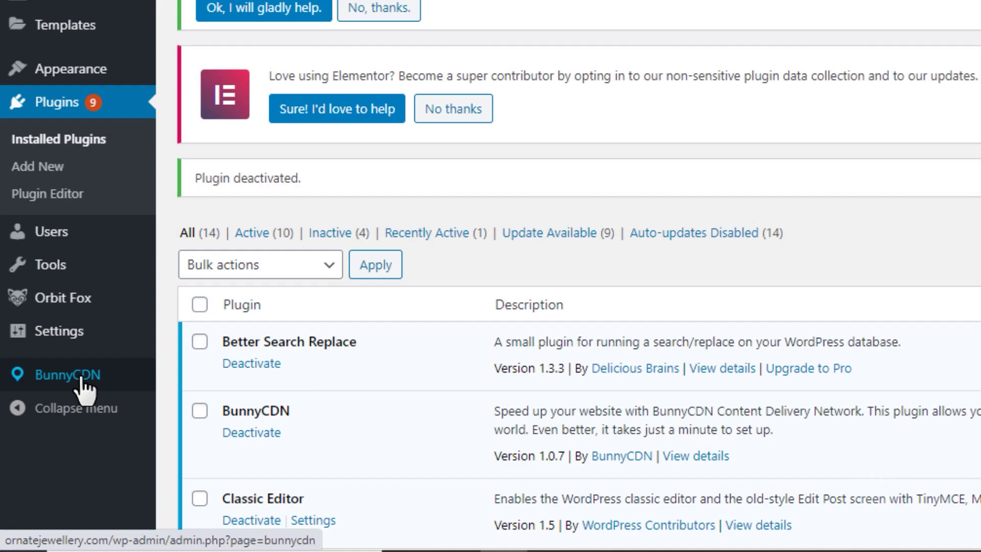
Enter Pull Zone Name ornatejewellery, copied from the BunnyCDN dashboard, and enable BunnyCDN
{"action": "left_click", "coordinate": [81, 379]}
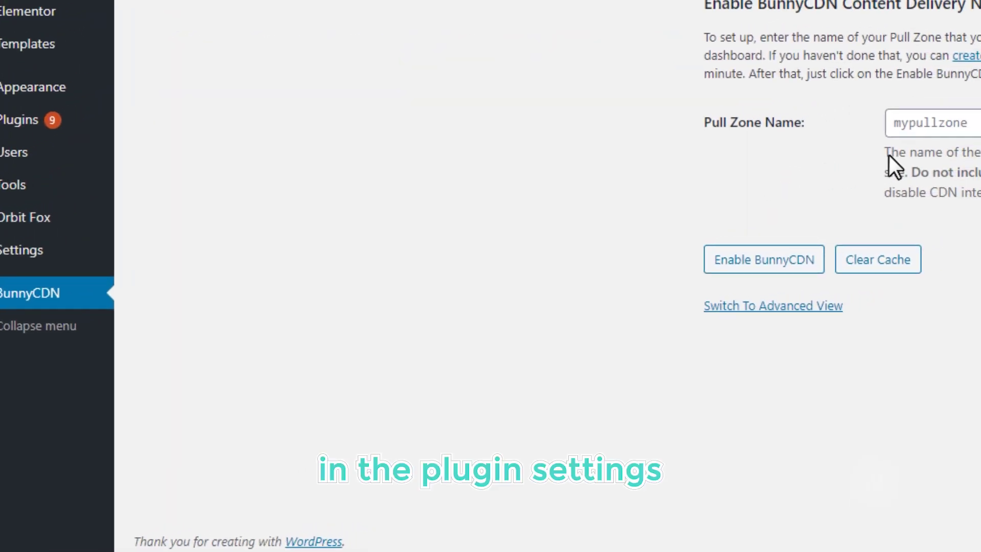
{"action": "left_click", "coordinate": [909, 123]}
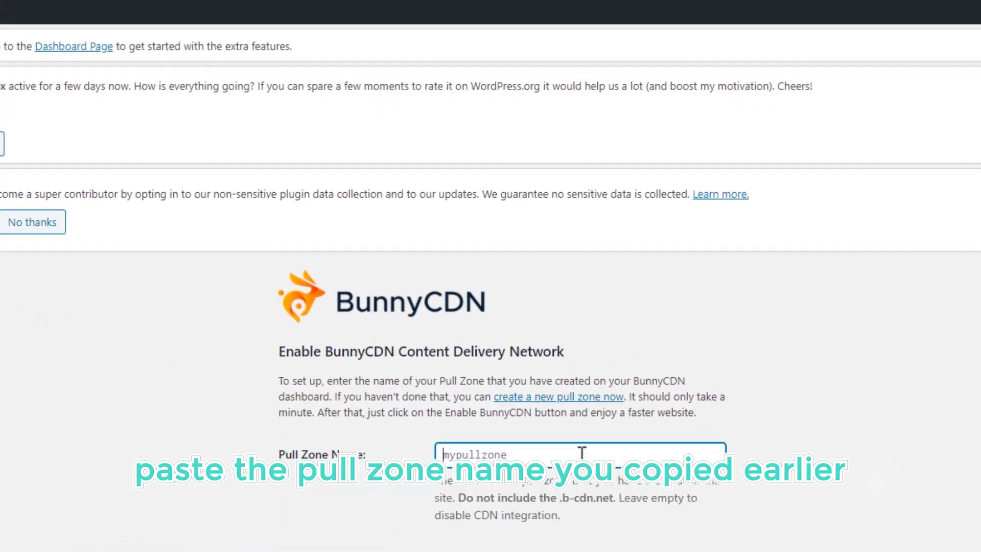
{"action": "left_click", "coordinate": [132, 7]}
{"action": "left_click_drag", "start_coordinate": [556, 320], "coordinate": [423, 324]}
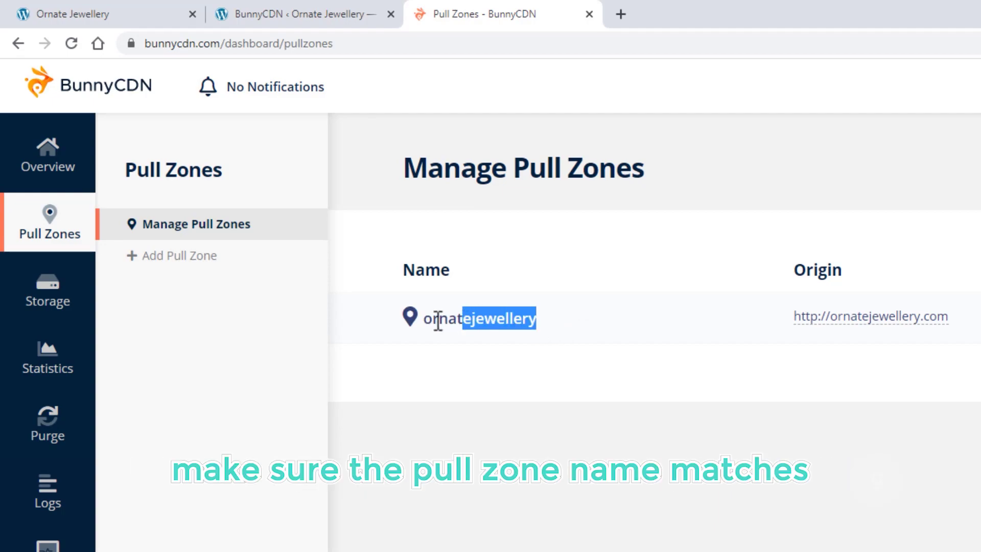
{"action": "right_click", "coordinate": [432, 334]}
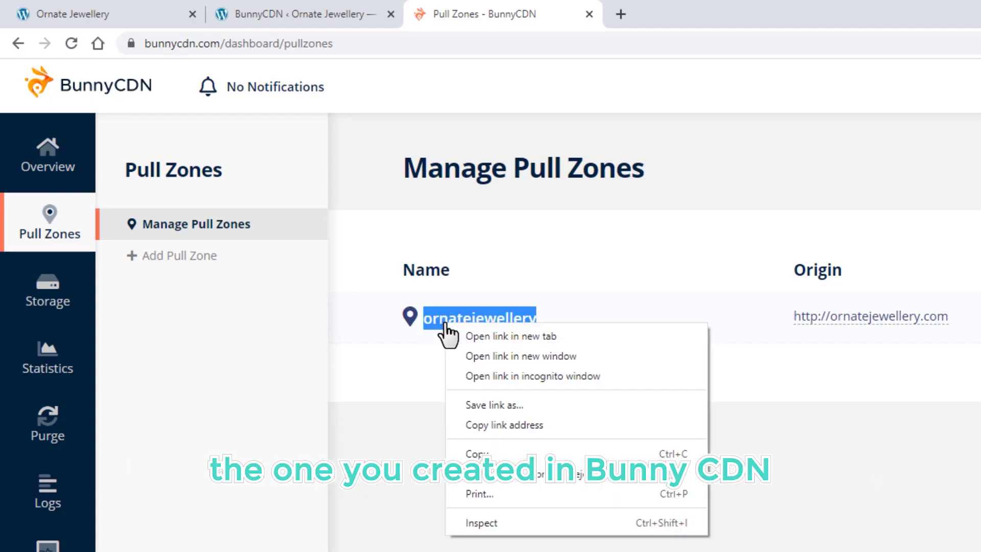
{"action": "left_click", "coordinate": [492, 456]}
{"action": "left_click", "coordinate": [571, 457]}
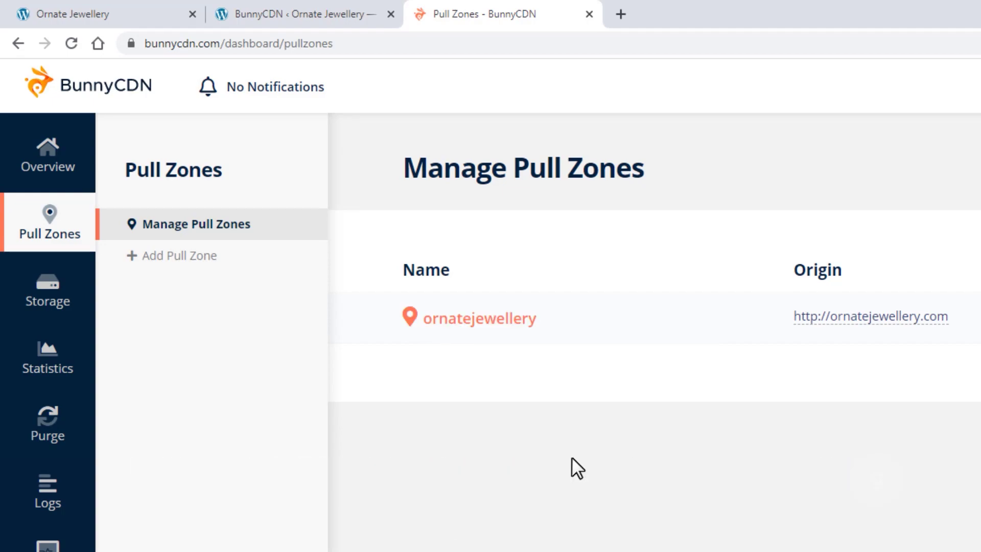
{"action": "left_click", "coordinate": [305, 12]}
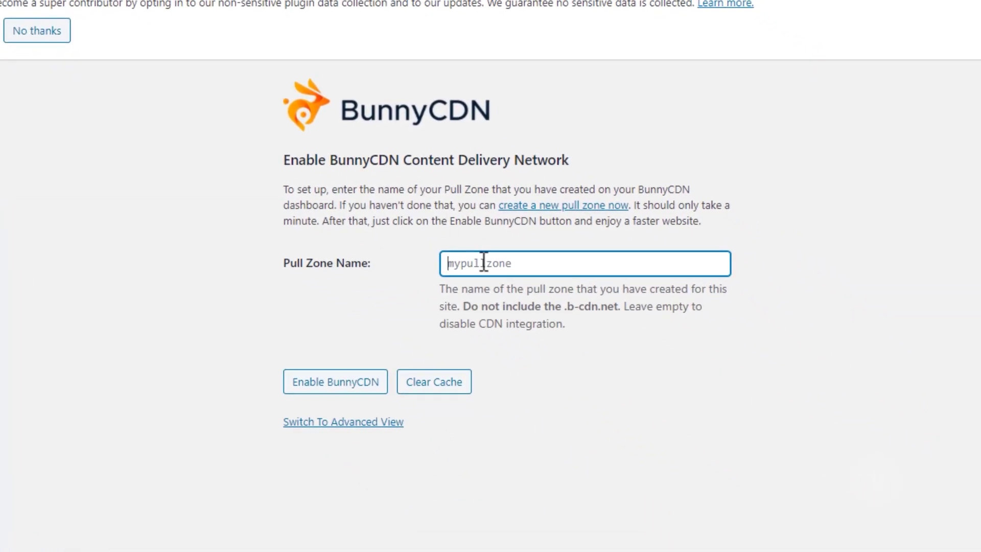
{"action": "right_click", "coordinate": [481, 262]}
{"action": "left_click", "coordinate": [552, 412]}
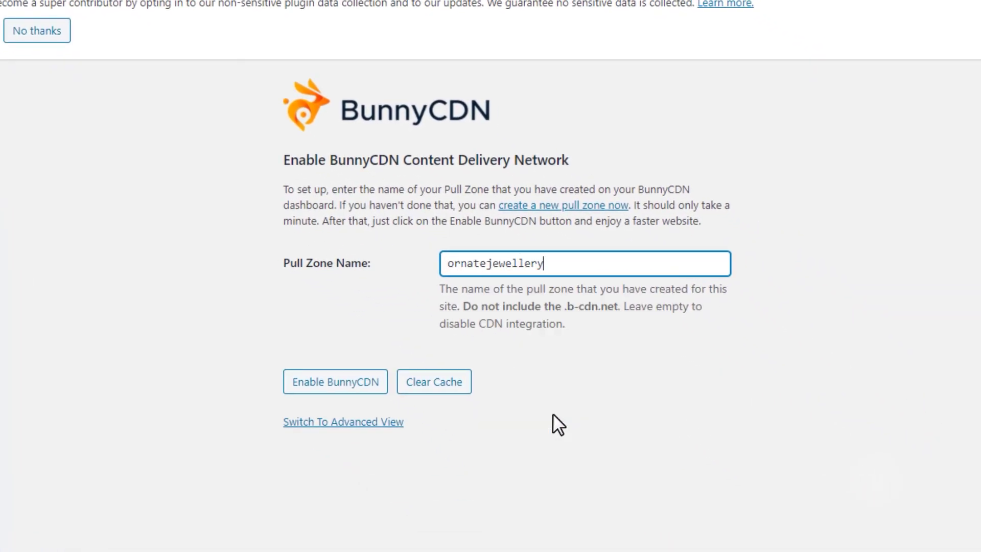
{"action": "left_click", "coordinate": [352, 383]}
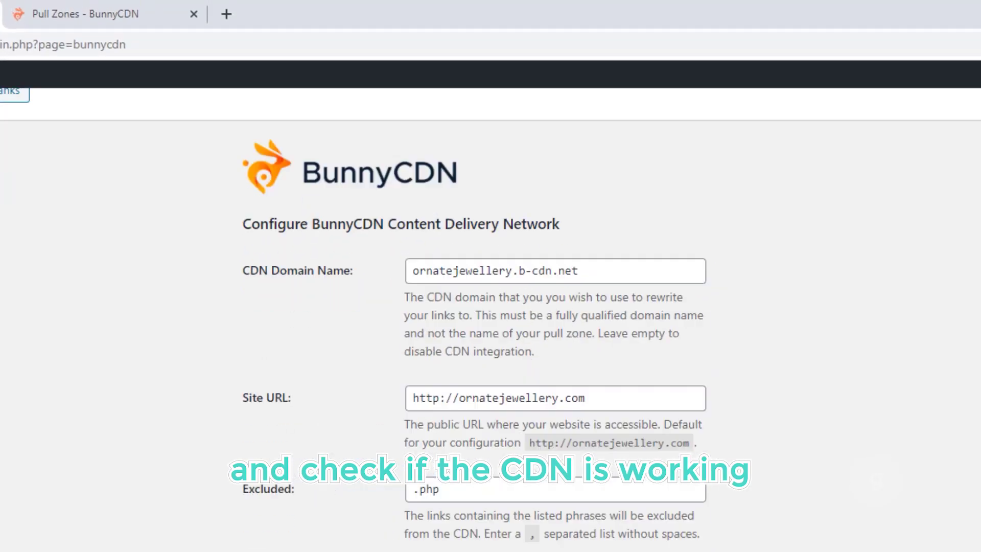
Check that CDN Domain Name reads ornatejewellery.b-cdn.net, then return to the BunnyCDN pull zones
{"action": "scroll", "coordinate": [511, 307], "scroll_direction": "up", "scroll_amount": 2}
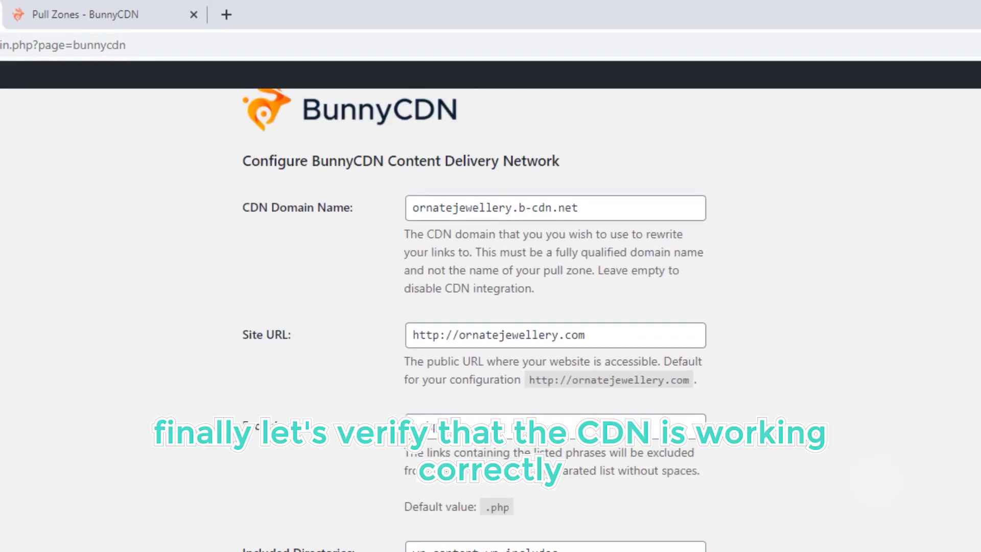
{"action": "left_click_drag", "start_coordinate": [627, 206], "coordinate": [411, 206]}
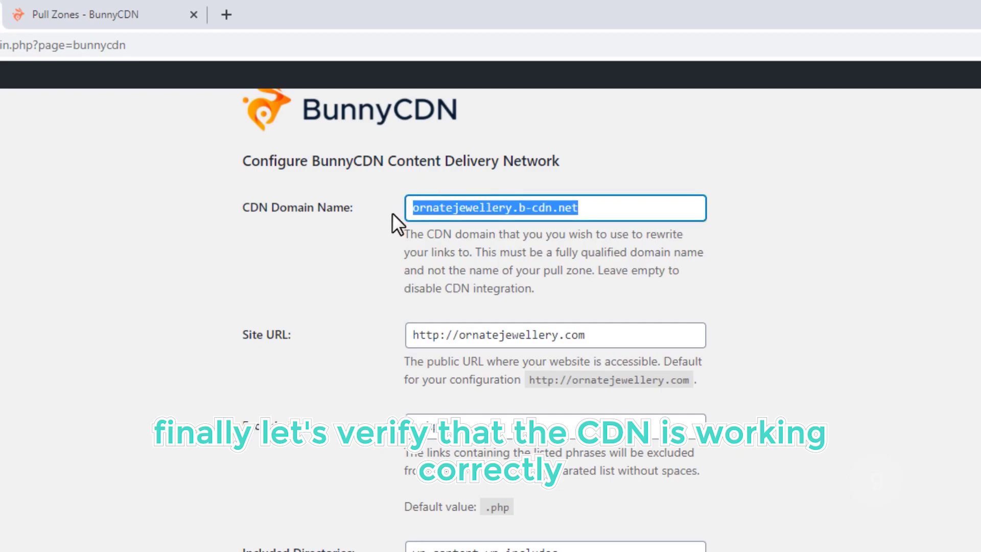
{"action": "left_click", "coordinate": [408, 212]}
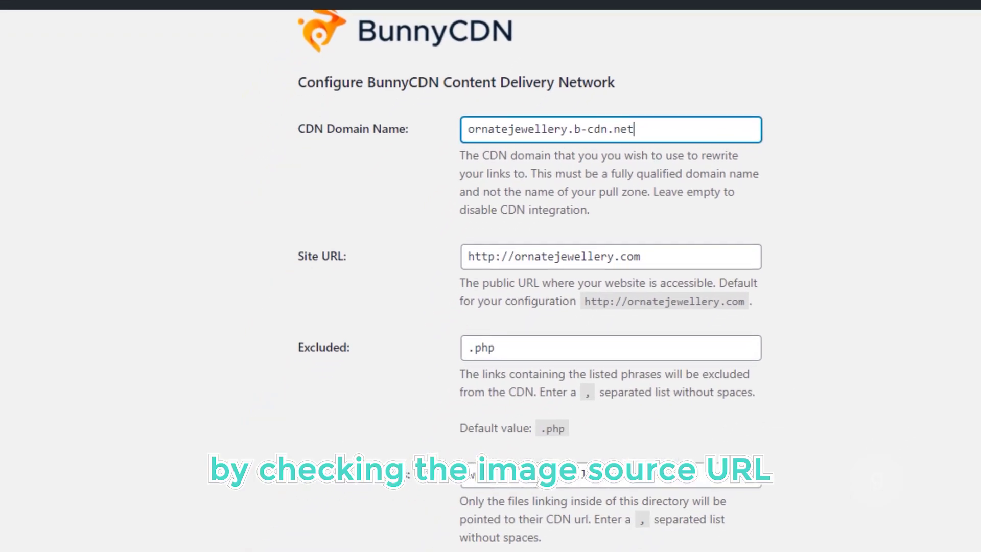
{"action": "left_click", "coordinate": [151, 10]}
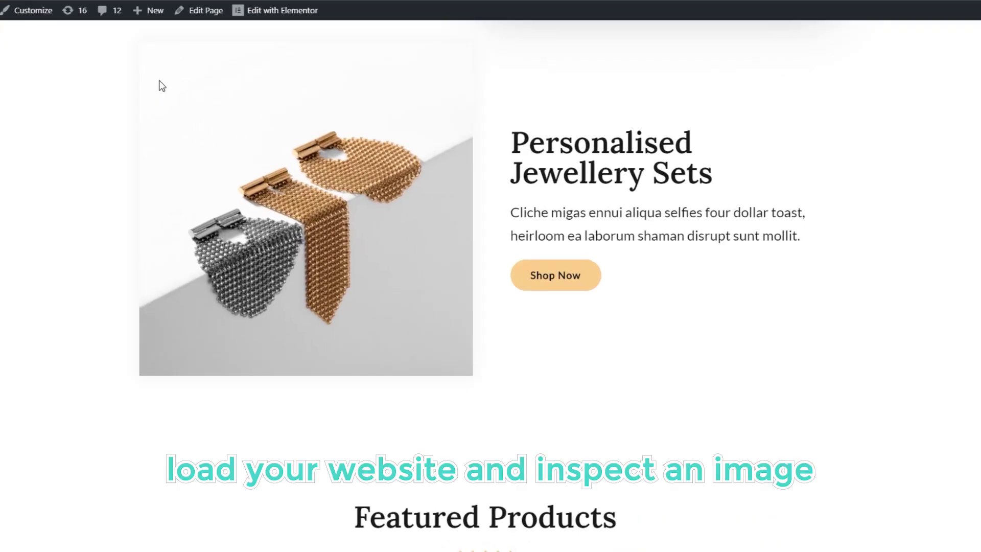
Inspect the Personalised Jewellery Sets image on the homepage in DevTools
{"action": "right_click", "coordinate": [90, 31]}
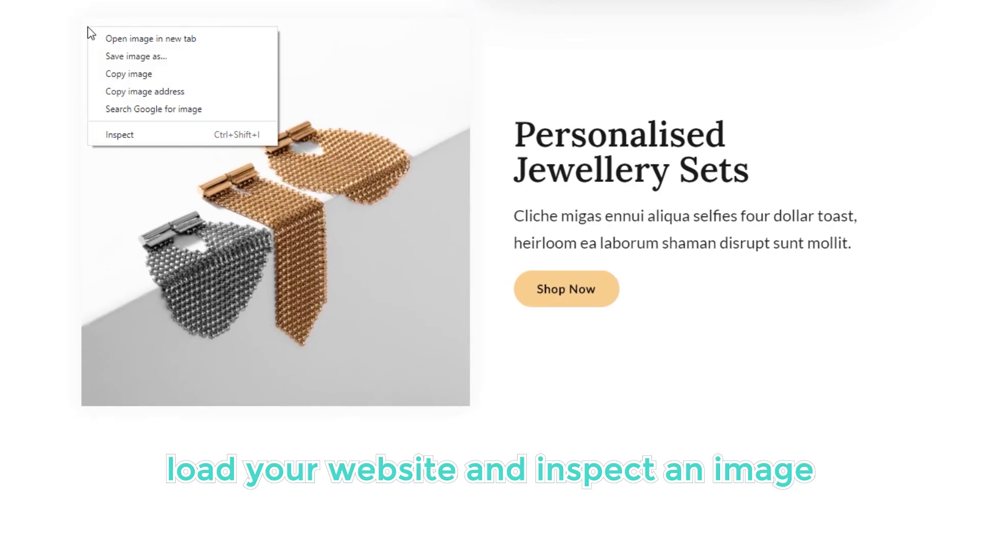
{"action": "left_click", "coordinate": [125, 135]}
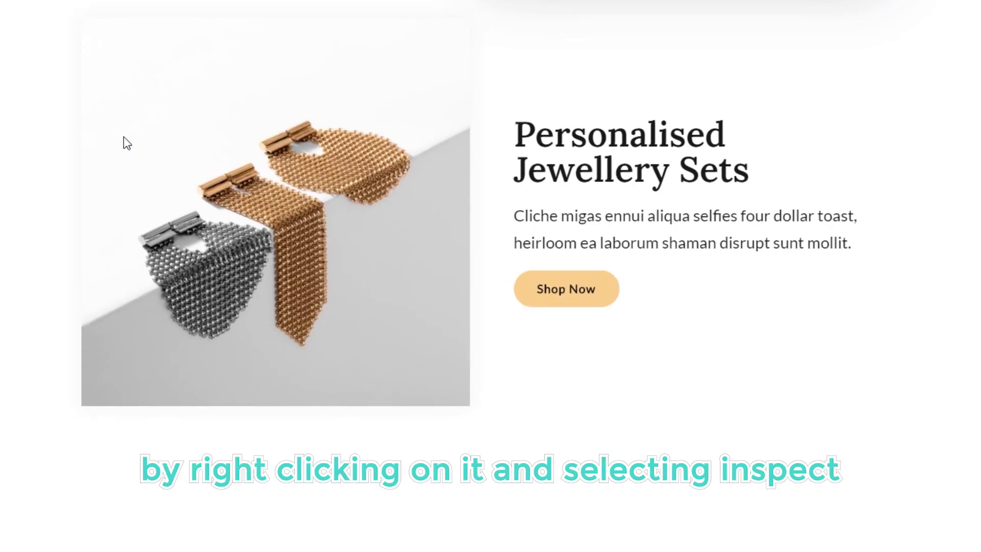
Select the jewellery img element to confirm its src is on ornatejewellery.b-cdn.net
{"action": "left_click", "coordinate": [161, 243]}
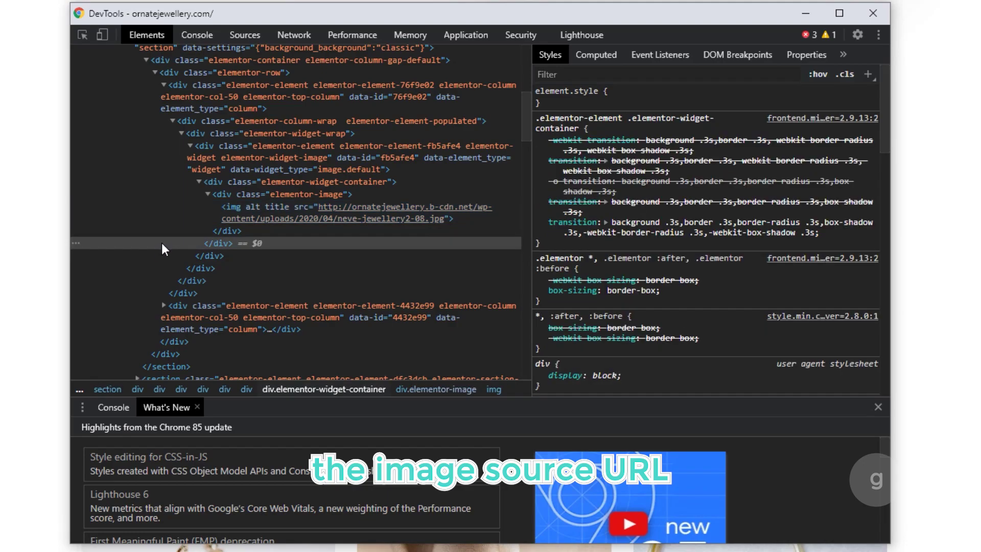
{"action": "left_click", "coordinate": [170, 216]}
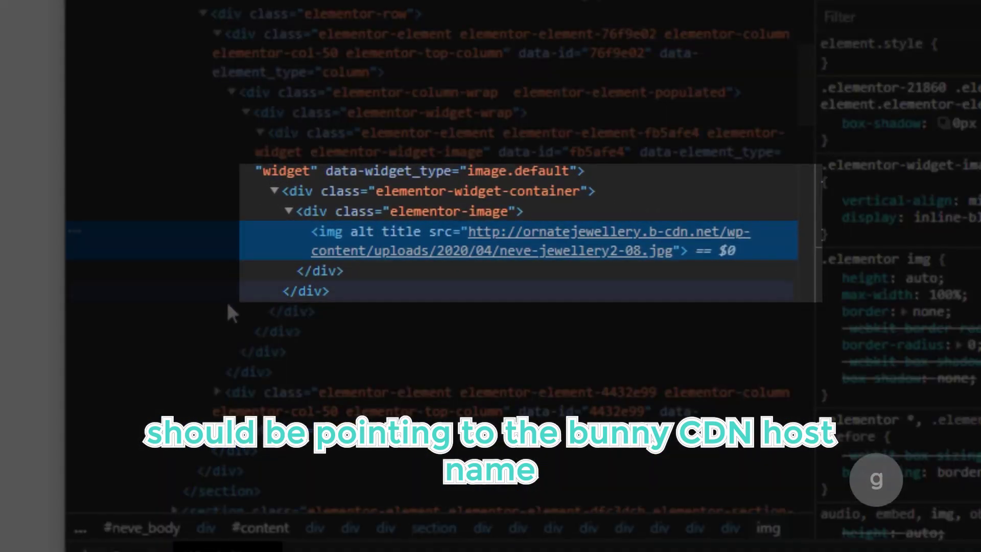